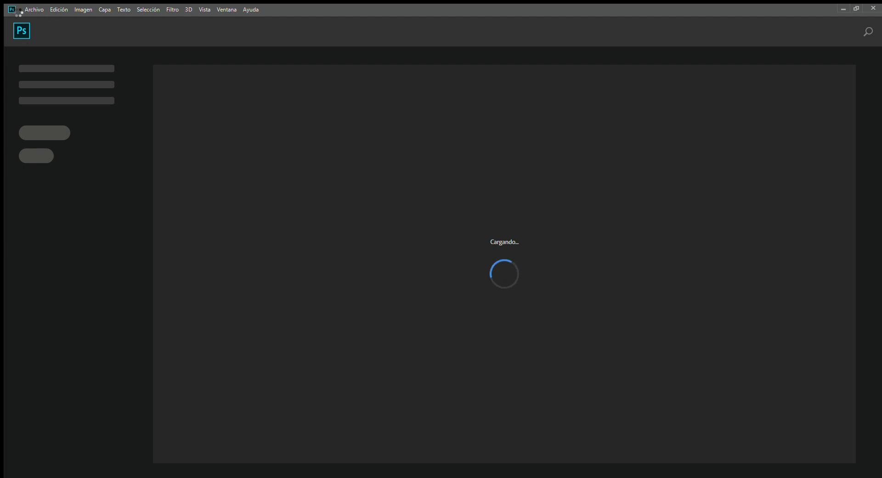
# - Paste the Fox Sports Premium logo into the document and delete the dark red background surrounding its oval
pyautogui.hotkey('ctrl', 'v')
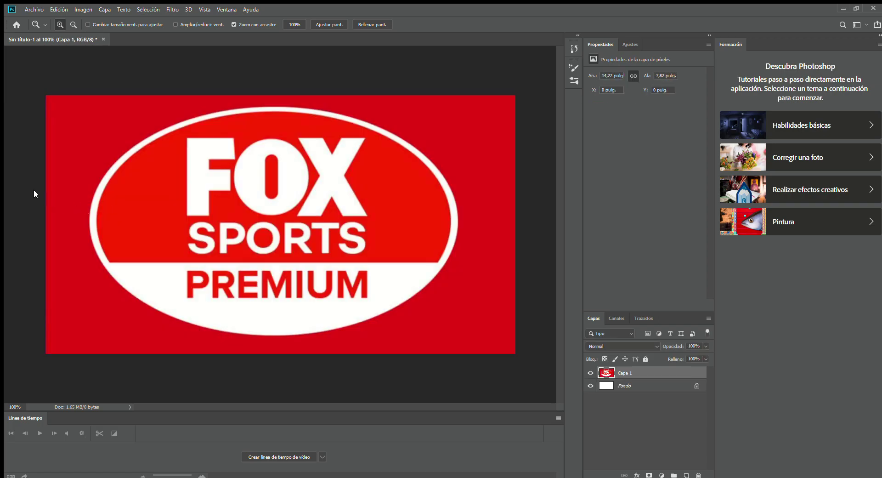
pyautogui.press('w')
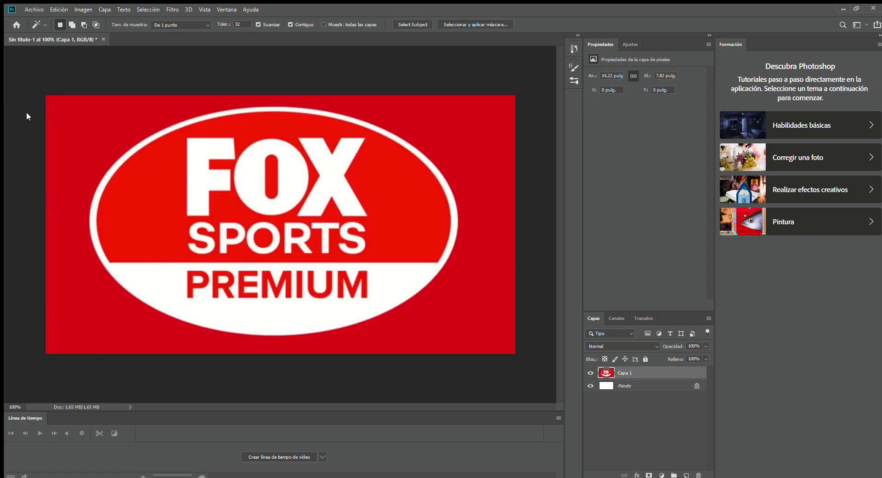
pyautogui.click(88, 135)
pyautogui.press('Delete')
# - Hide the Fondo layer, make Capa 1 the active layer again and clear the selection
pyautogui.click(605, 385)
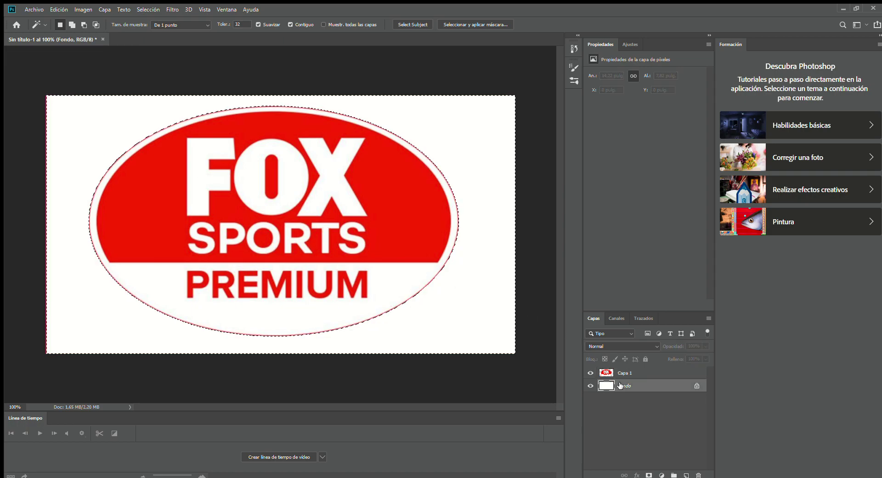
pyautogui.click(589, 386)
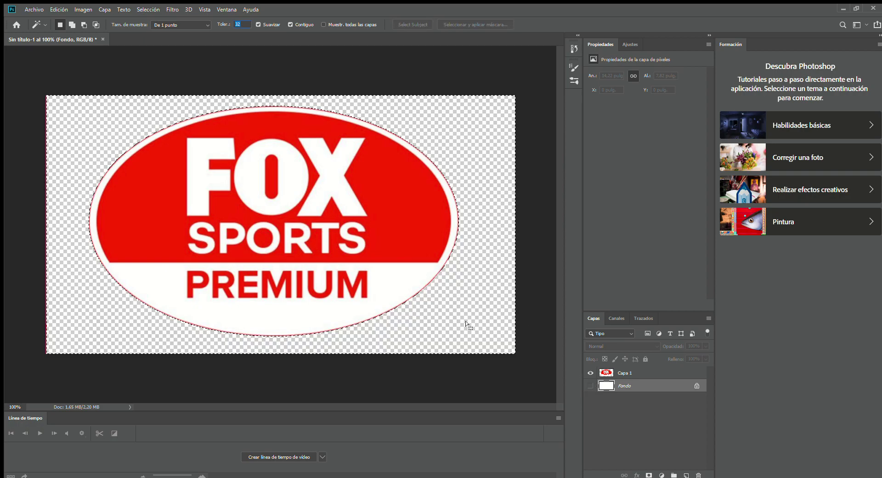
pyautogui.click(630, 377)
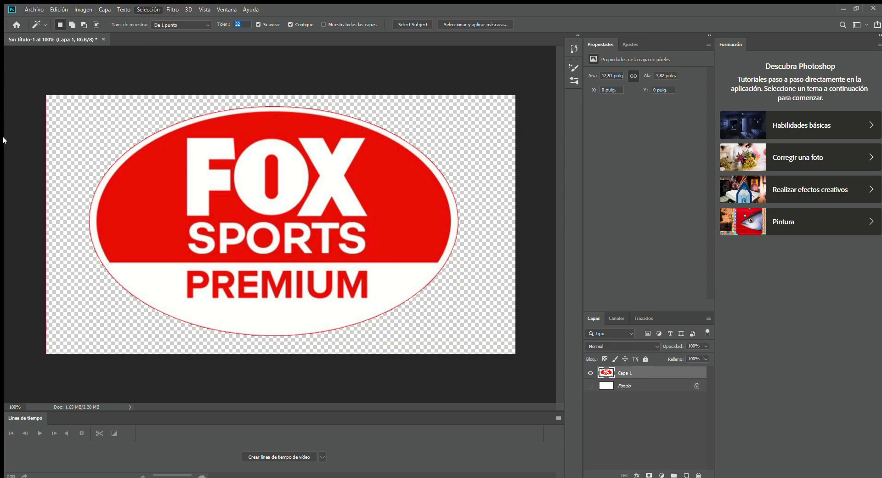
# - Sample the logo's red and paint with the Pencil over the upper part of the FOX lettering
pyautogui.press('t')
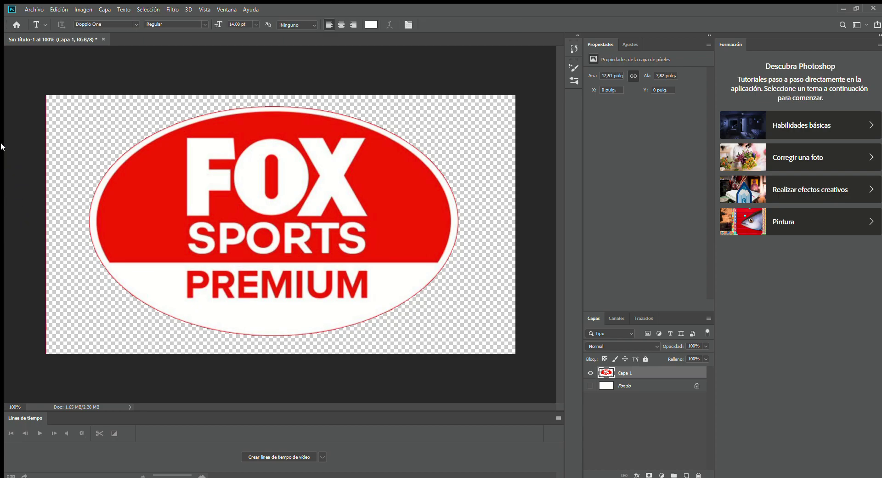
pyautogui.press('i')
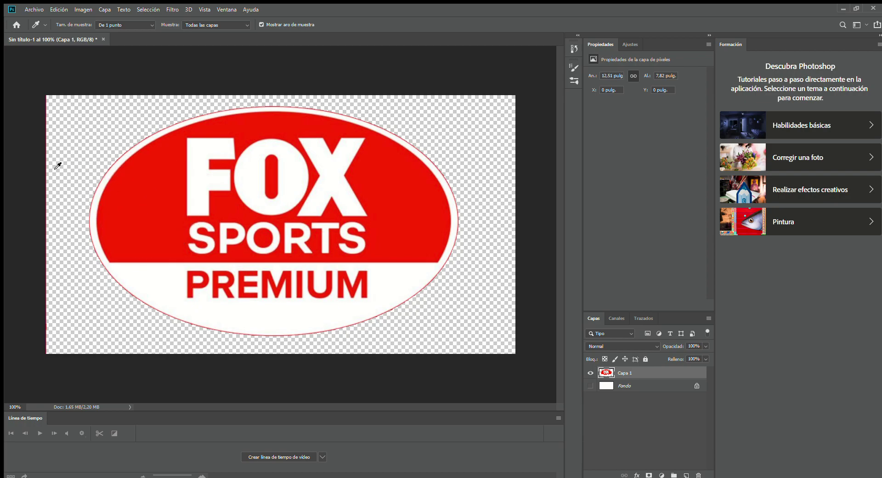
pyautogui.press('b')
pyautogui.moveTo(258, 198)
pyautogui.mouseDown()
pyautogui.moveTo(216, 193)
pyautogui.moveTo(248, 163)
pyautogui.moveTo(198, 211)
pyautogui.moveTo(257, 144)
pyautogui.moveTo(315, 158)
pyautogui.moveTo(272, 166)
pyautogui.moveTo(367, 168)
pyautogui.moveTo(256, 165)
pyautogui.moveTo(204, 177)
pyautogui.moveTo(298, 179)
pyautogui.moveTo(345, 198)
pyautogui.moveTo(202, 202)
pyautogui.moveTo(395, 203)
pyautogui.mouseUp()
pyautogui.hotkey('ctrl', 'z')
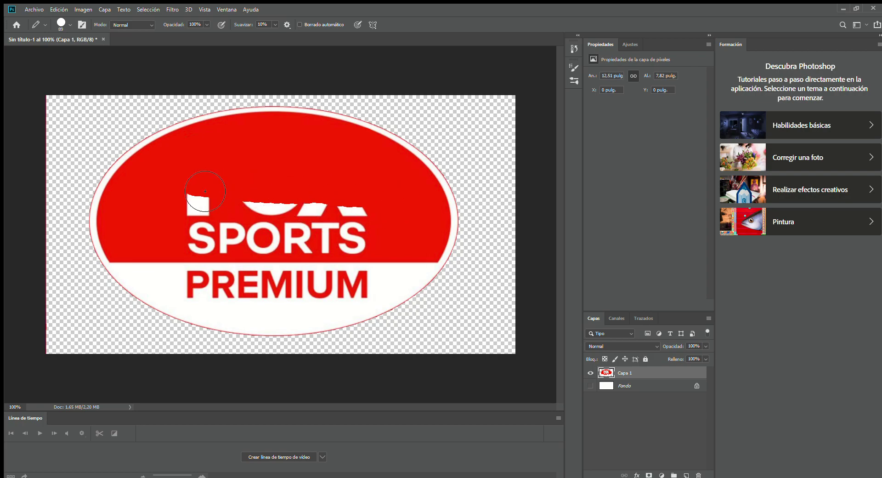
# - Fill a rectangular selection over the remains of FOX, just above SPORTS, with the same red and deselect it
pyautogui.press('m')
pyautogui.moveTo(185, 173); pyautogui.dragTo(441, 222)
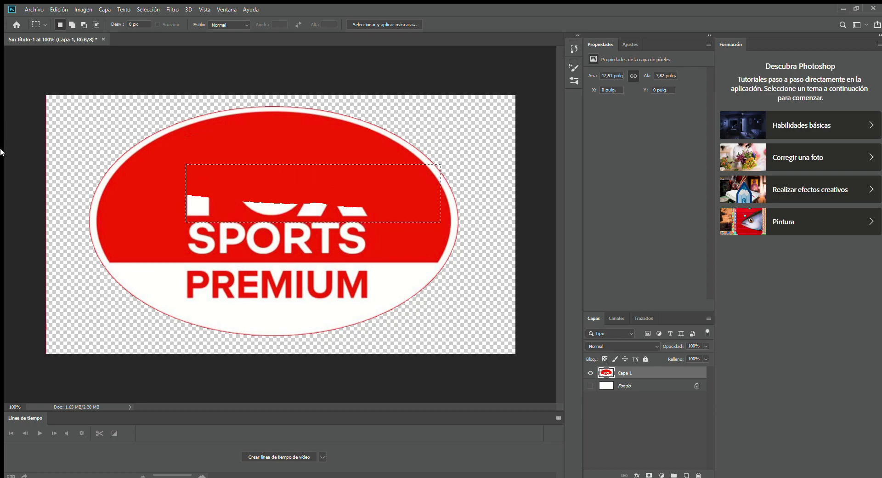
pyautogui.press('b')
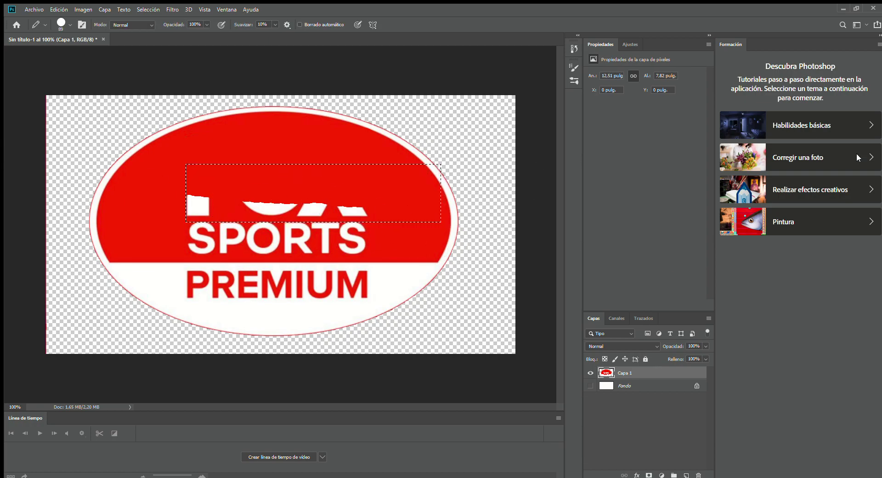
pyautogui.hotkey('alt', 'BackSpace')
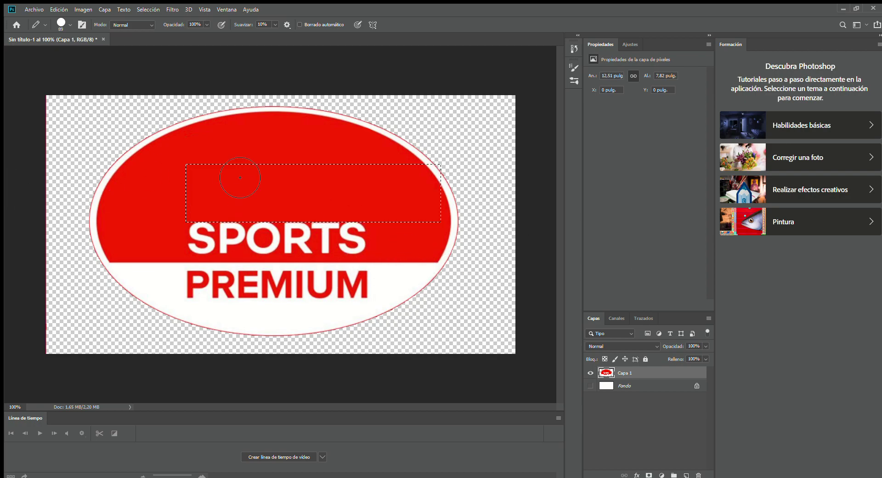
pyautogui.hotkey('ctrl', 'd')
# - Outline the red overrun on the oval's upper-right rim with a polygonal selection, paint it white and deselect
pyautogui.press('z')
pyautogui.moveTo(477, 155); pyautogui.dragTo(401, 224)
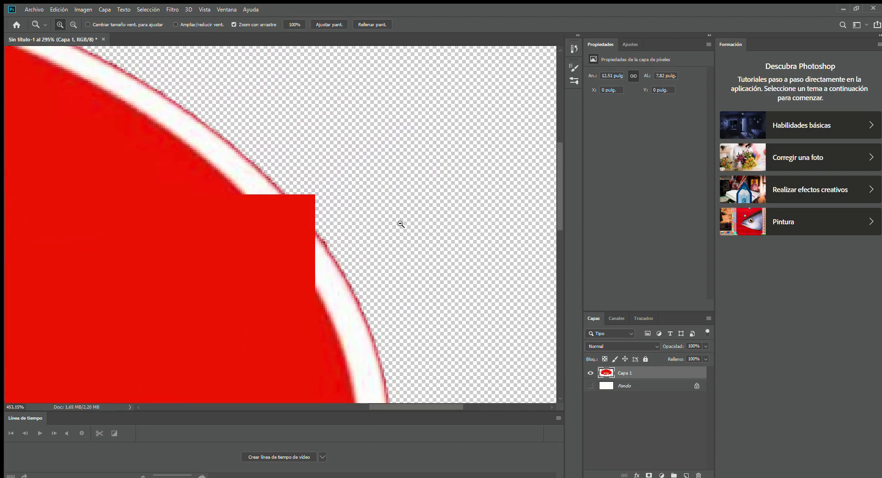
pyautogui.press('i')
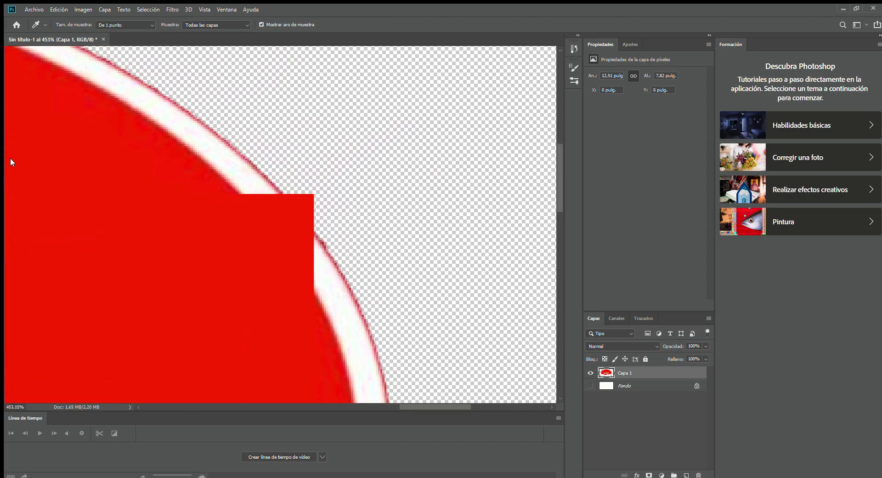
pyautogui.press('l')
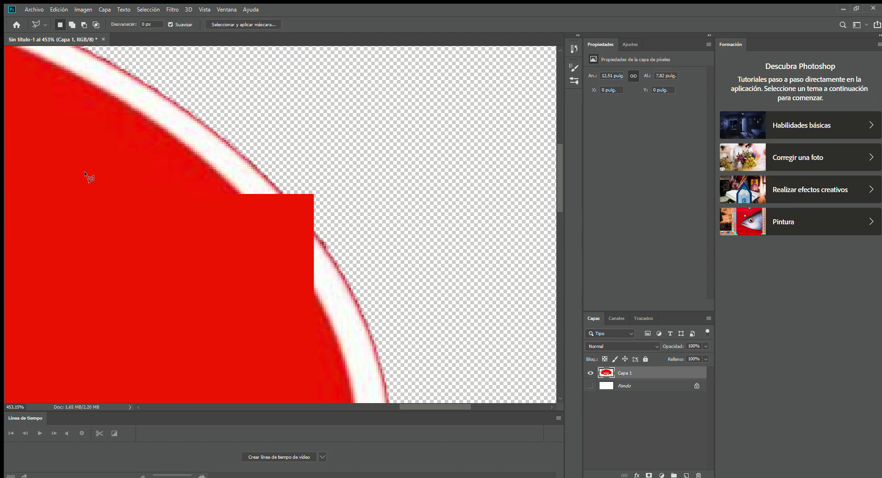
pyautogui.click(343, 309)
pyautogui.click(315, 194)
pyautogui.doubleClick(310, 290)
pyautogui.press('b')
pyautogui.moveTo(264, 271)
pyautogui.mouseDown()
pyautogui.moveTo(445, 407)
pyautogui.moveTo(427, 378)
pyautogui.mouseUp()
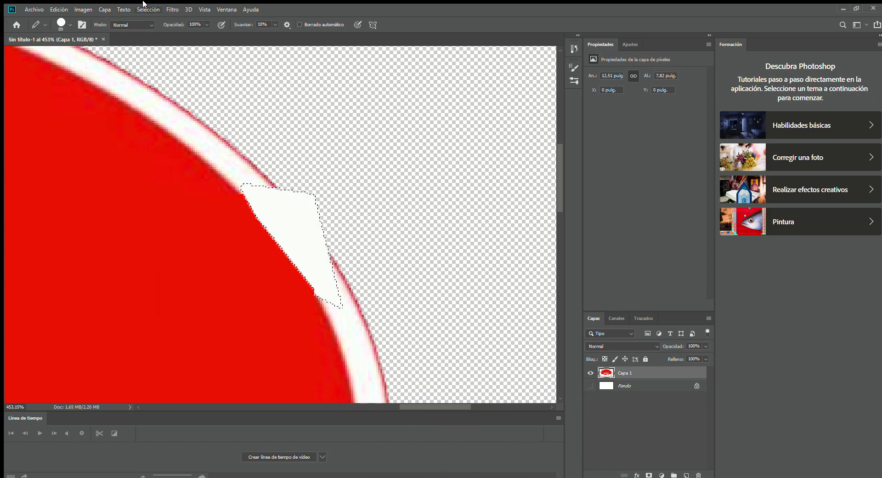
pyautogui.click(172, 40)
# - Add the white text BENJA in Doppio One inside the red area above SPORTS
pyautogui.scroll(-1, 173, 41)
pyautogui.click(7, 222)
pyautogui.moveTo(343, 255); pyautogui.dragTo(250, 289)
pyautogui.moveTo(299, 336); pyautogui.dragTo(362, 366)
pyautogui.moveTo(217, 134)
pyautogui.mouseDown()
pyautogui.moveTo(187, 138)
pyautogui.moveTo(205, 130)
pyautogui.mouseUp()
pyautogui.press('t')
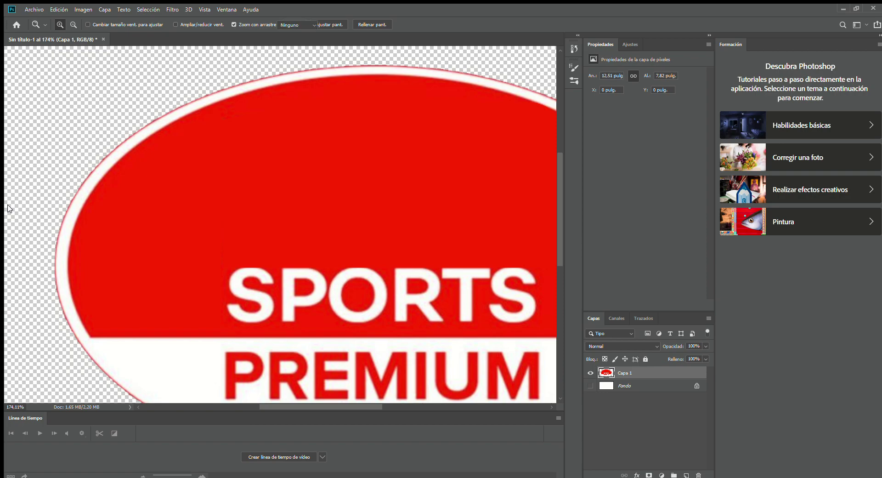
pyautogui.click(249, 206)
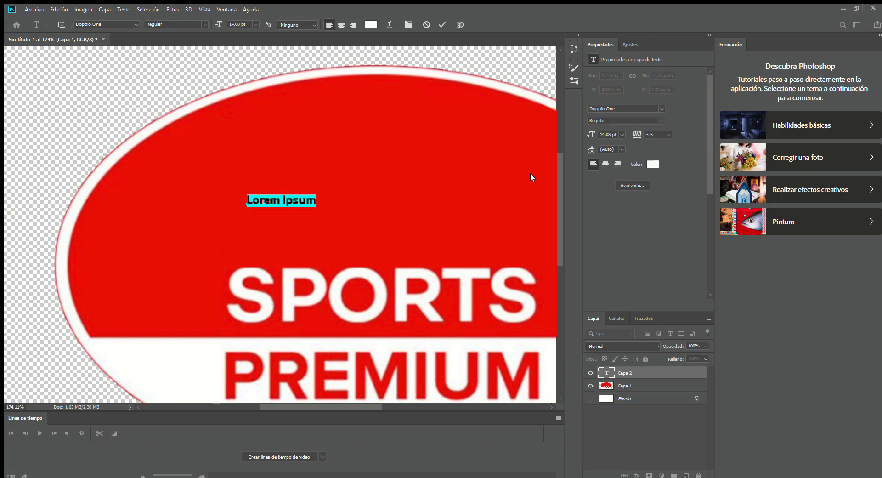
pyautogui.write('BENJA')
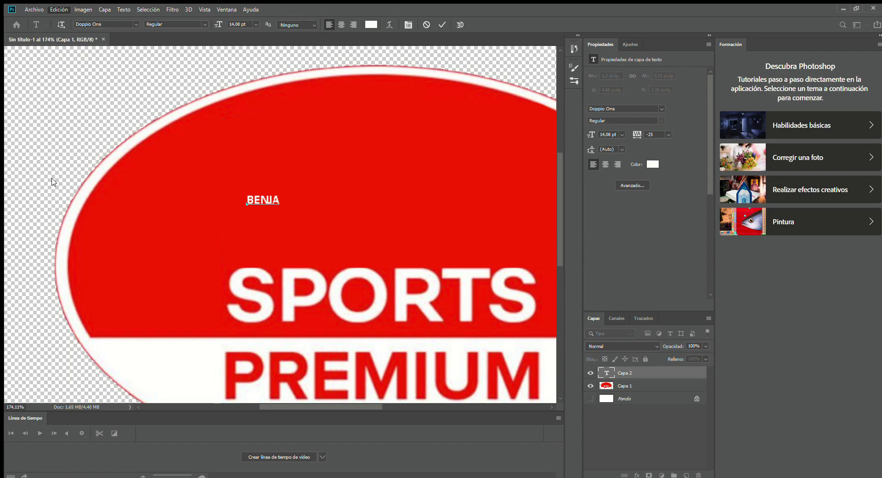
pyautogui.hotkey('ctrl', 'Return')
# - Enlarge the BENJA text to about 146.75 pt and position it directly above SPORTS
pyautogui.hotkey('ctrl', 't')
pyautogui.moveTo(281, 190); pyautogui.dragTo(509, 167)
pyautogui.moveTo(376, 161); pyautogui.dragTo(339, 240)
pyautogui.click(2, 221)
pyautogui.moveTo(261, 228); pyautogui.dragTo(223, 237)
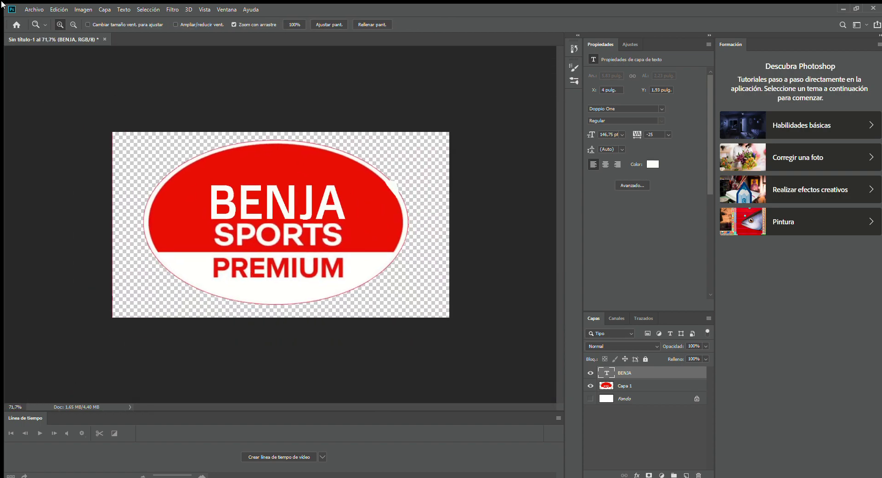
# - Scale Capa 1 down to about 9.31 by 5.82 inches and centre the oval on the canvas
pyautogui.click(642, 386)
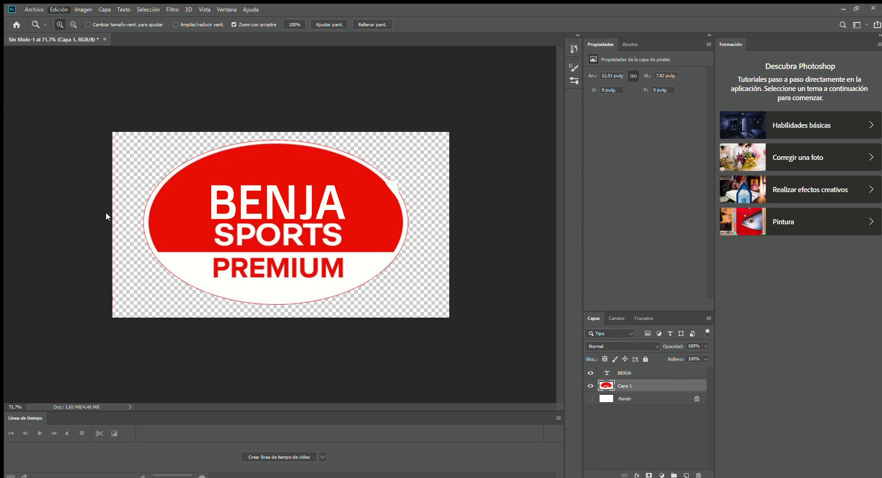
pyautogui.hotkey('ctrl', 't')
pyautogui.moveTo(115, 318); pyautogui.dragTo(211, 301)
pyautogui.moveTo(305, 258); pyautogui.dragTo(278, 283)
pyautogui.press('Return')
# - Enclose the stray vertical line beside the oval in a polygonal selection, delete it and deselect
pyautogui.press('z')
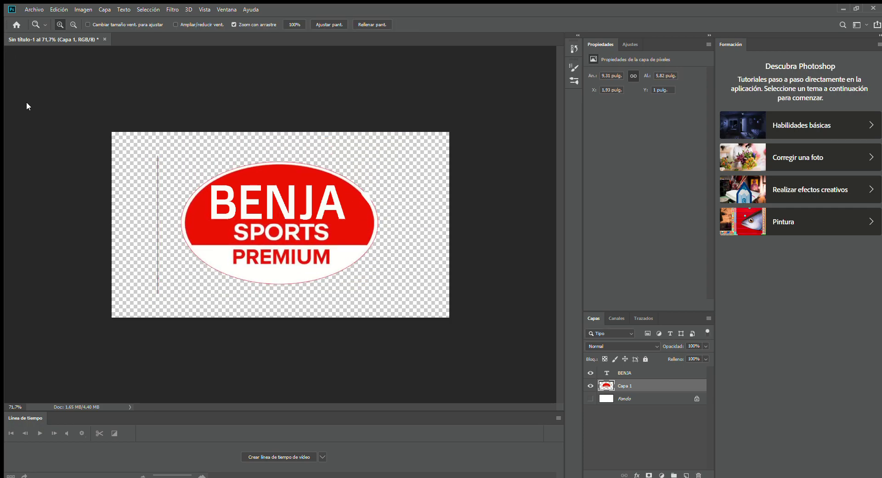
pyautogui.press('l')
pyautogui.click(168, 340)
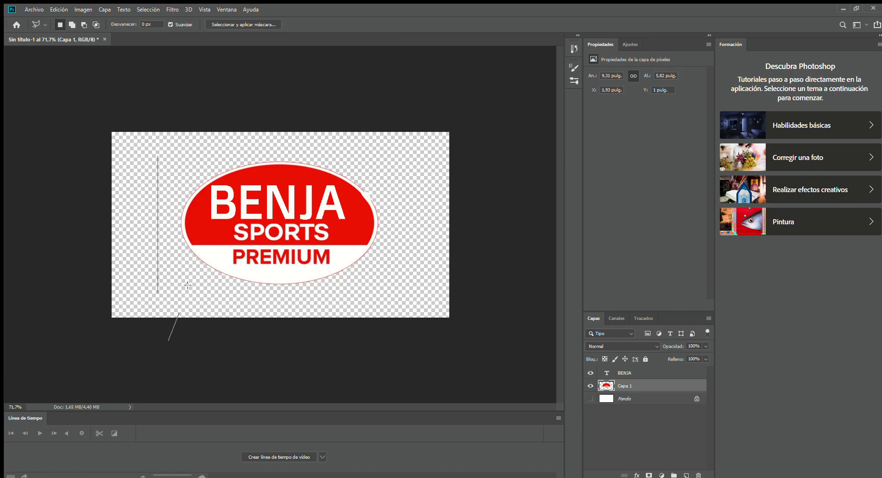
pyautogui.click(181, 108)
pyautogui.click(146, 98)
pyautogui.doubleClick(96, 304)
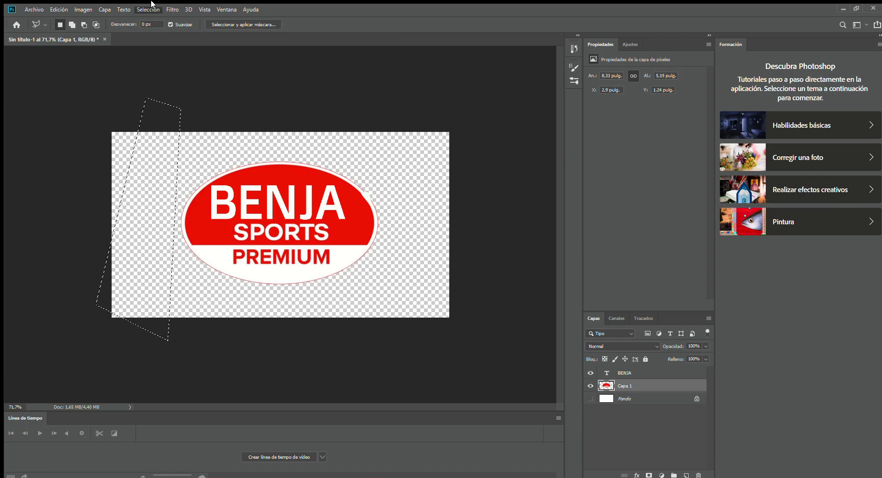
pyautogui.hotkey('ctrl', 'd')
# - Scale the BENJA text to about 68.65% and centre it above SPORTS at the same width
pyautogui.press('v')
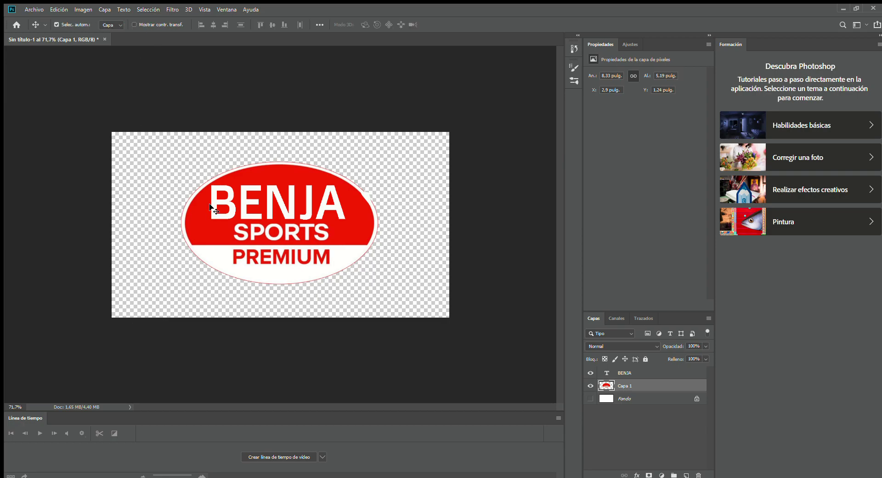
pyautogui.click(225, 215)
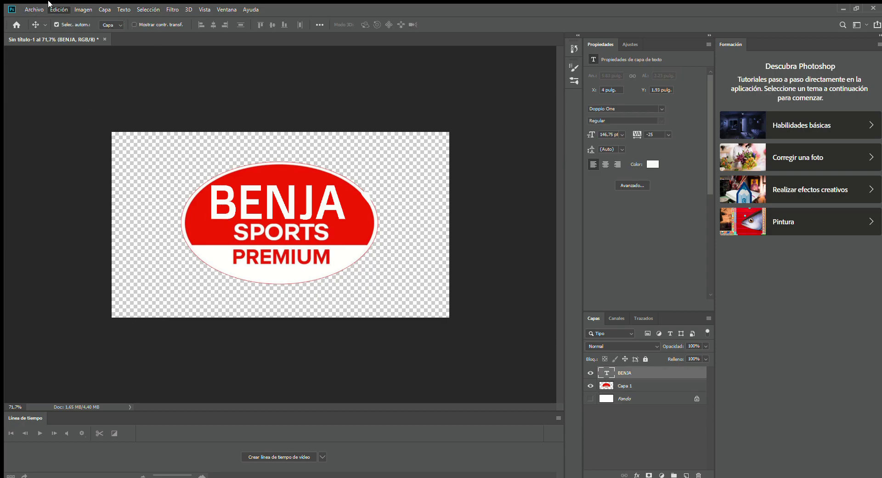
pyautogui.hotkey('ctrl', 't')
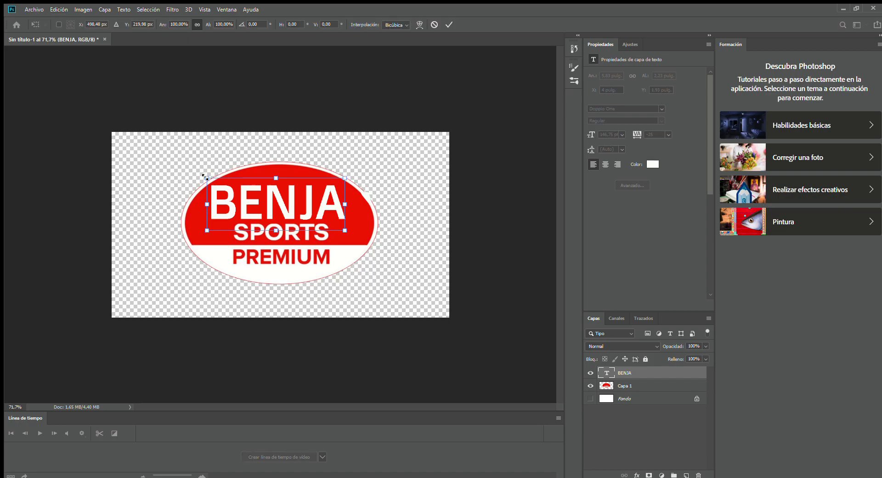
pyautogui.moveTo(205, 177); pyautogui.dragTo(249, 193)
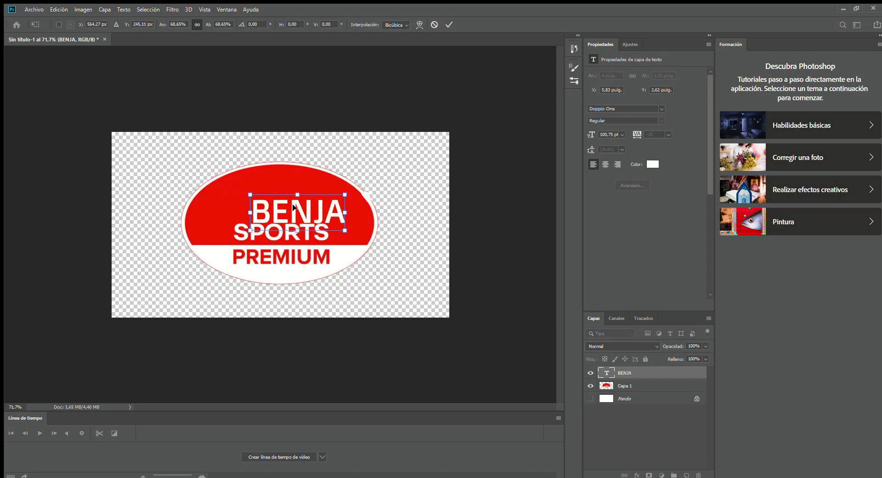
pyautogui.moveTo(296, 207); pyautogui.dragTo(279, 202)
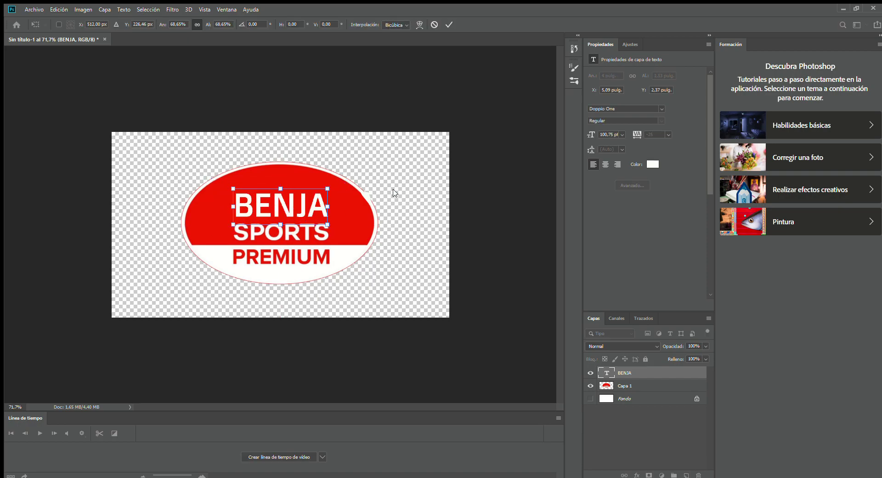
pyautogui.press('Return')
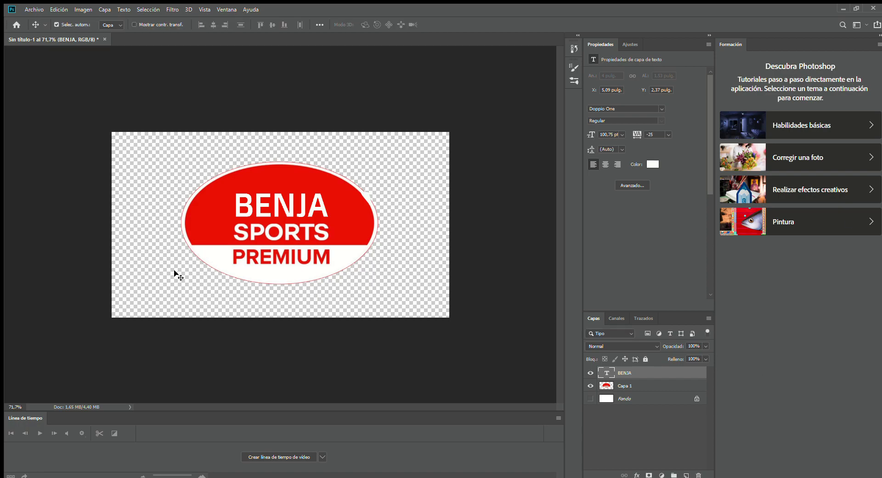
# - Rasterize the BENJA text layer and fill a wide rectangular selection beneath the oval with red
pyautogui.click(24, 103)
pyautogui.click(10, 134)
pyautogui.click(10, 143)
pyautogui.press('m')
pyautogui.moveTo(264, 306); pyautogui.dragTo(336, 312)
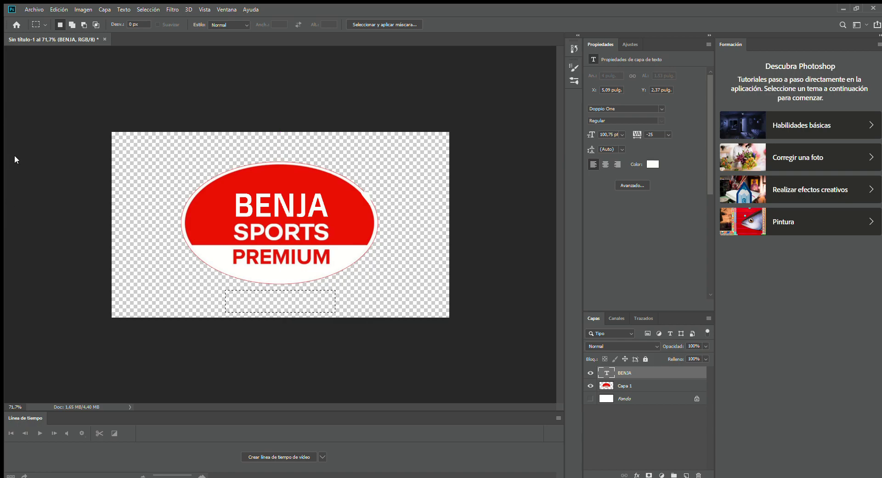
pyautogui.press('g')
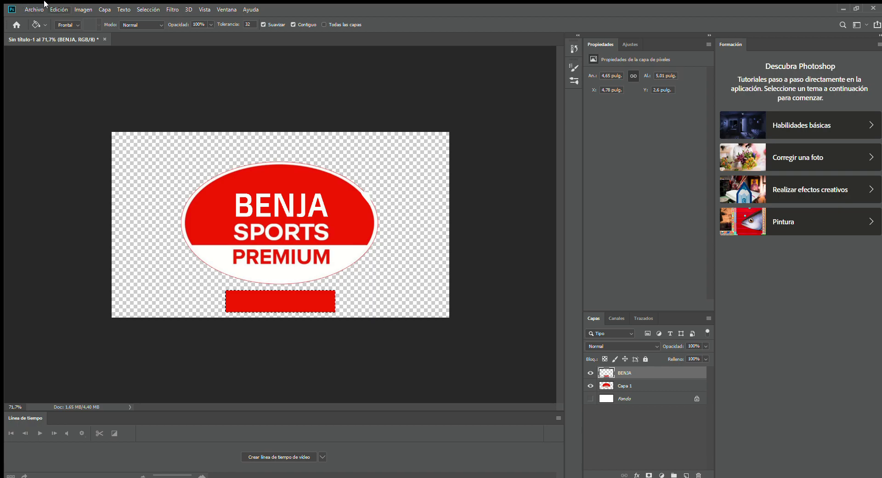
# - Move the oval and the BENJA layer higher on the canvas
pyautogui.press('v')
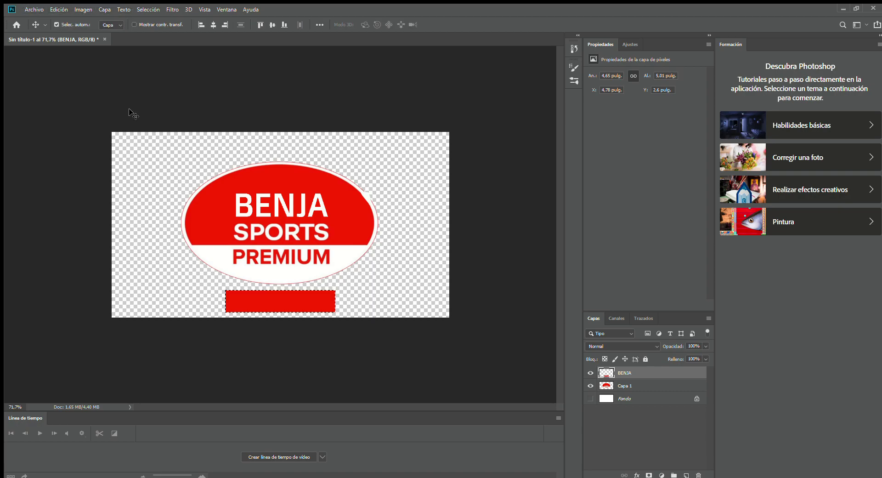
pyautogui.moveTo(356, 243); pyautogui.dragTo(358, 230)
pyautogui.moveTo(323, 207); pyautogui.dragTo(317, 180)
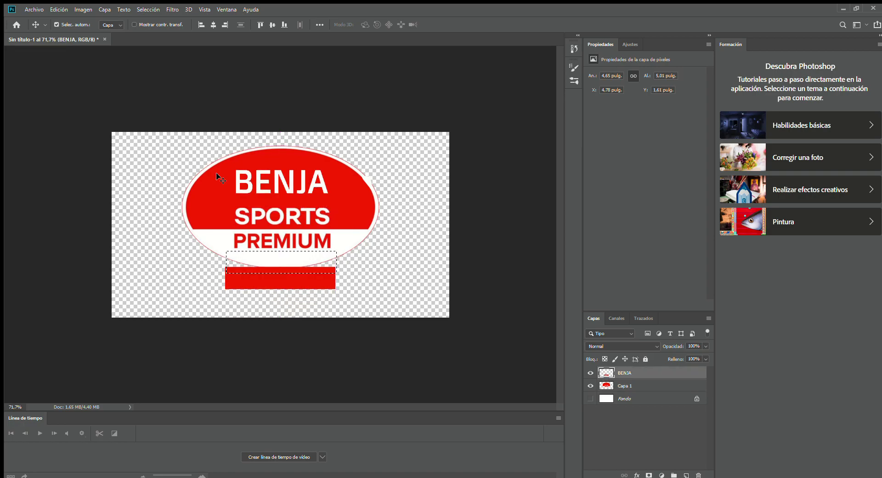
# - Select the area around the red rectangle below the oval, delete it from the BENJA layer and deselect
pyautogui.click(18, 108)
pyautogui.moveTo(189, 321); pyautogui.dragTo(350, 291)
pyautogui.moveTo(399, 263); pyautogui.dragTo(402, 260)
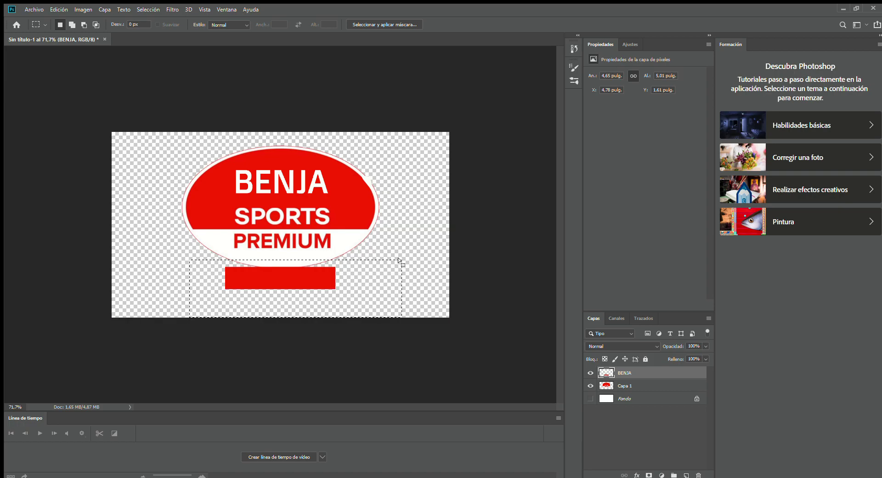
pyautogui.press('Delete')
pyautogui.click(151, 26)
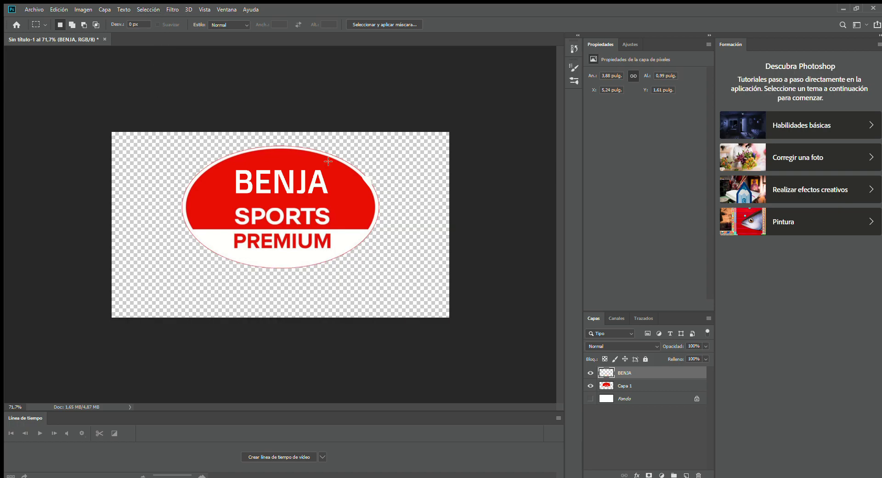
# - Move the BENJA lettering slightly down inside the oval so it sits closer to SPORTS
pyautogui.press('v')
pyautogui.click(326, 185)
pyautogui.moveTo(325, 185); pyautogui.dragTo(326, 191)
pyautogui.press('t')
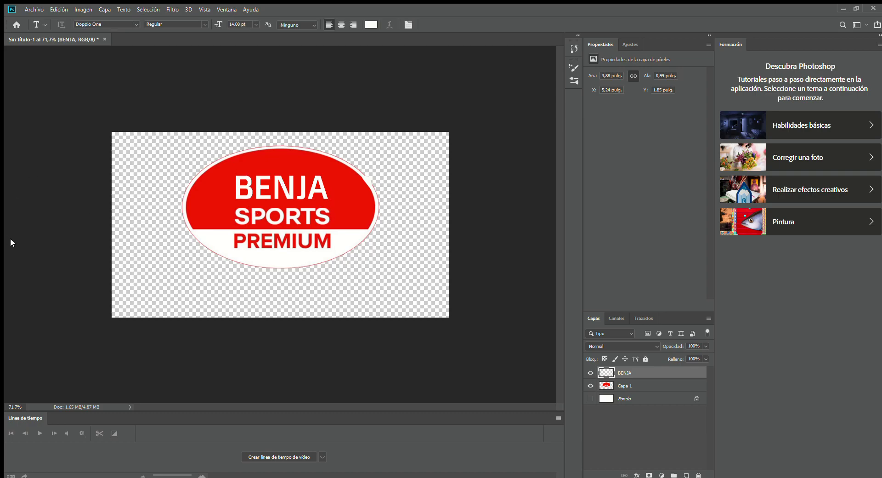
# - Fill a rectangular selection just below the oval with red on the BENJA layer and deselect it
pyautogui.press('m')
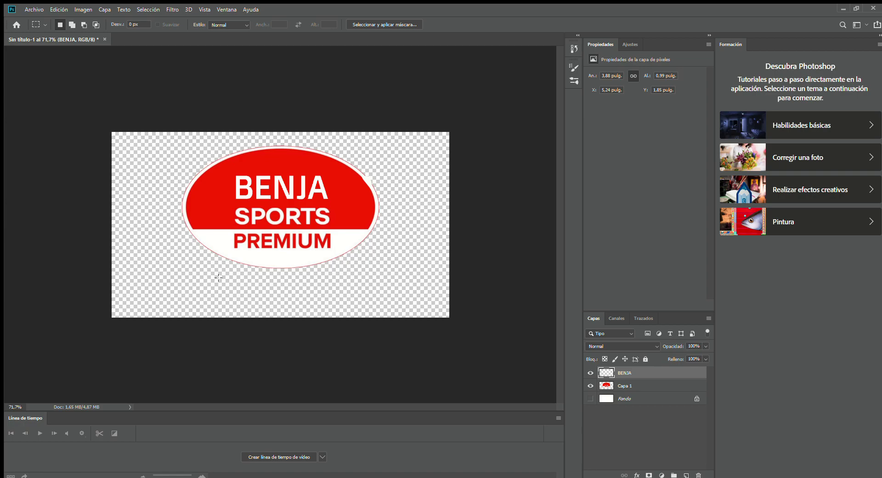
pyautogui.moveTo(218, 272); pyautogui.dragTo(339, 302)
pyautogui.press('g')
pyautogui.click(292, 301)
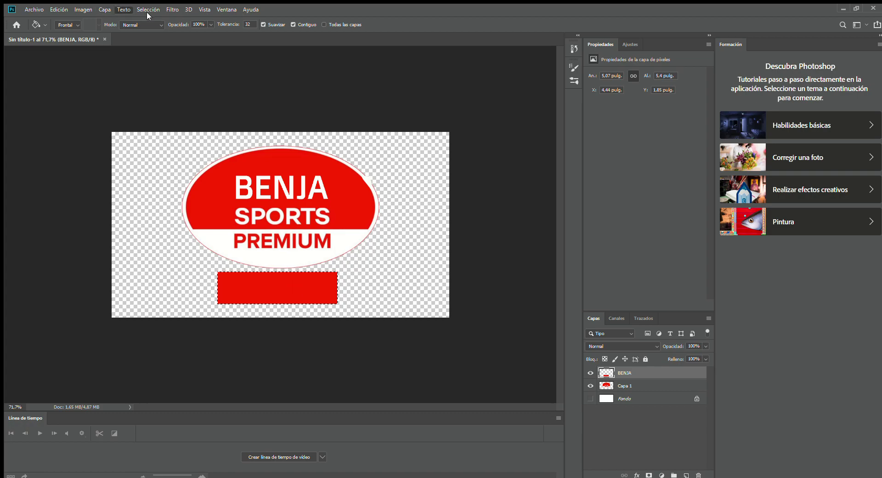
pyautogui.hotkey('ctrl', 'd')
pyautogui.press('i')
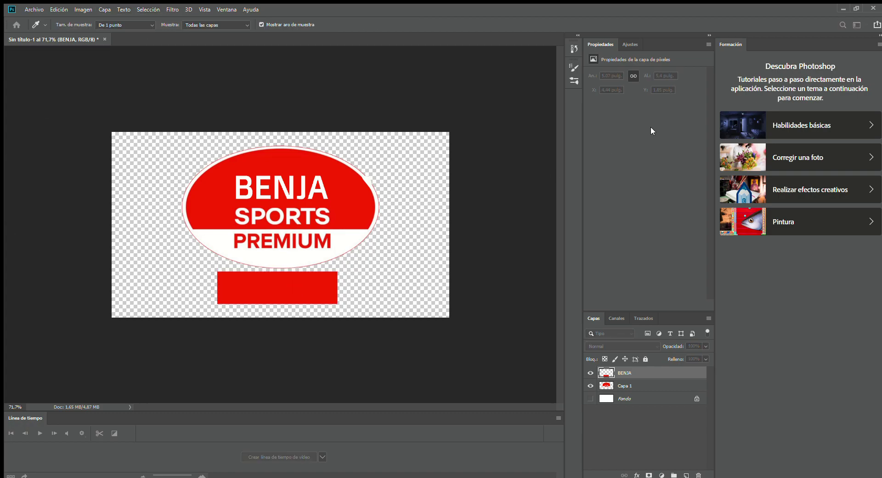
pyautogui.click(650, 127)
pyautogui.click(14, 229)
pyautogui.click(650, 129)
# - Add the white text VIVO on the red rectangle and scale it to about 654.24%, positioned near the rectangle's centre
pyautogui.press('t')
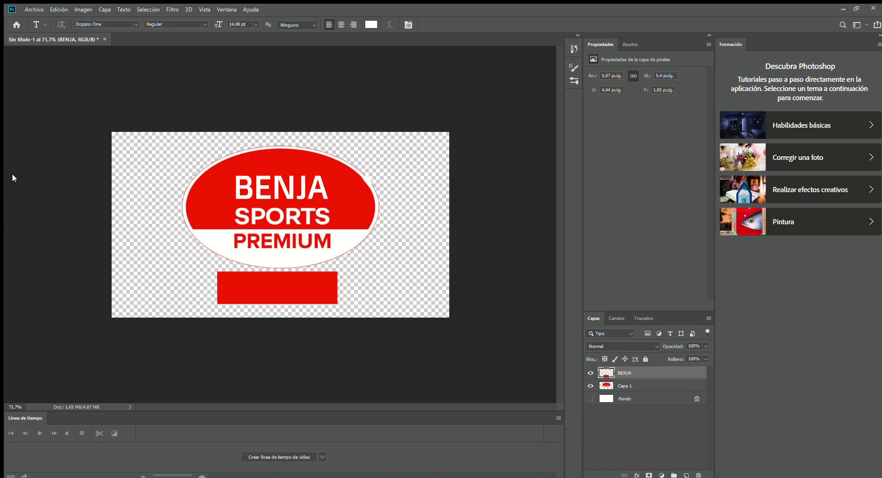
pyautogui.click(253, 291)
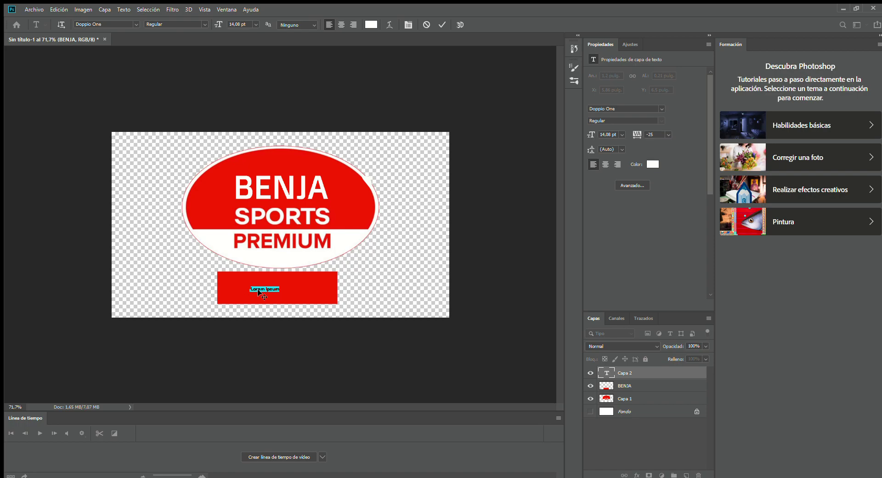
pyautogui.write('VIVO')
pyautogui.hotkey('ctrl', 'Return')
pyautogui.hotkey('ctrl', 't')
pyautogui.moveTo(262, 285); pyautogui.dragTo(288, 285)
pyautogui.press('Return')
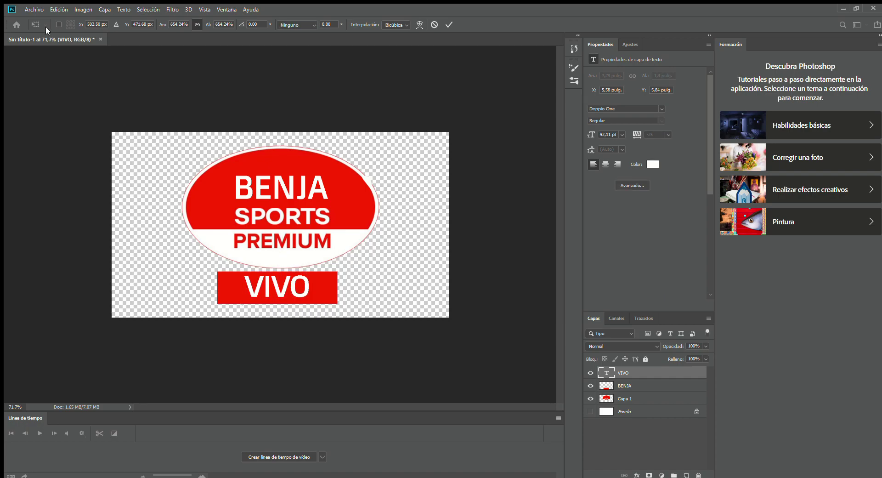